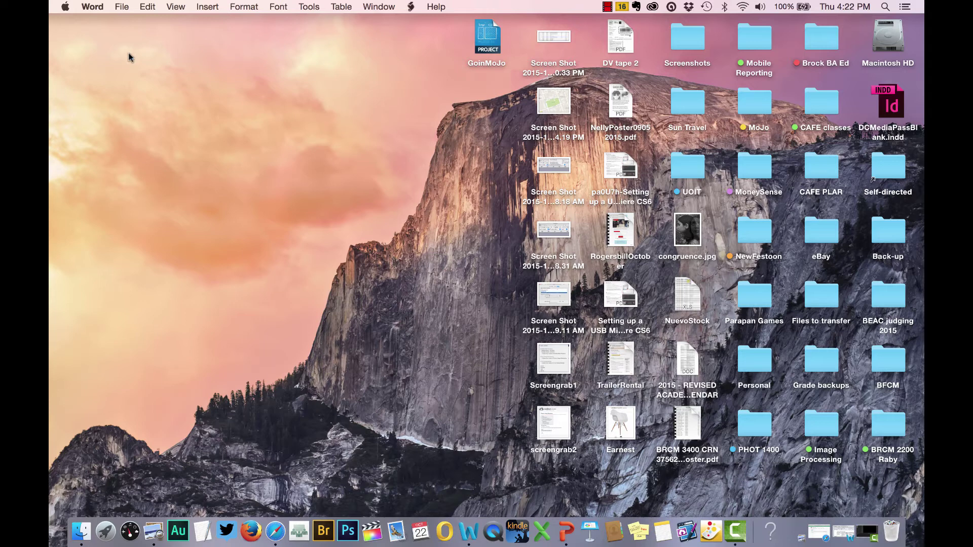
Open the Sound pane in System Preferences from the Apple menu
left_click(65, 7)
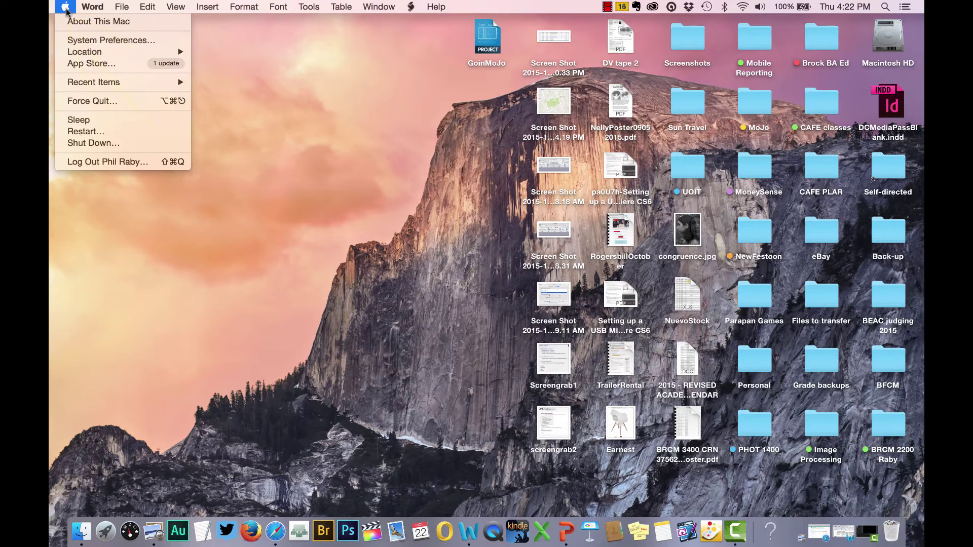
left_click(70, 45)
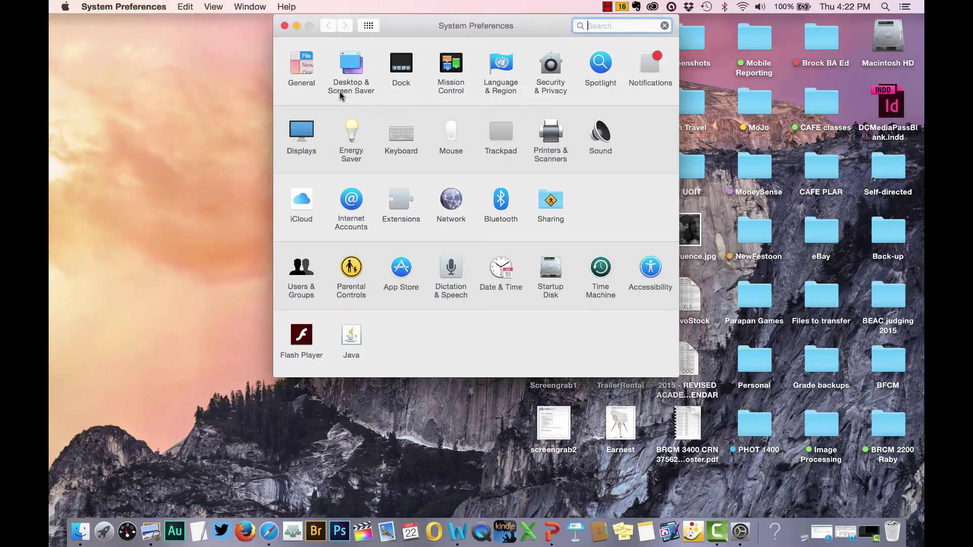
left_click(602, 135)
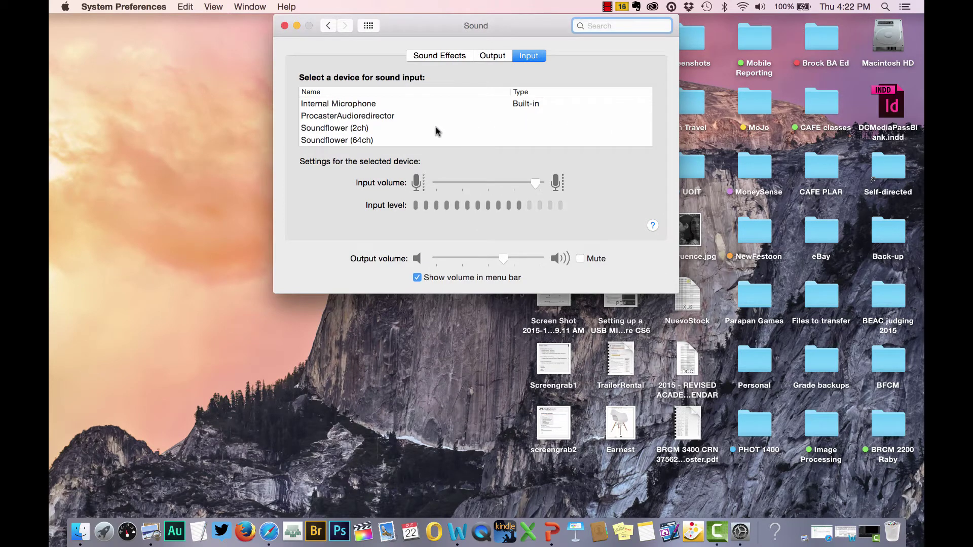
Select BLUE USB Audio 2.0 as the input device and nudge its input volume slightly lower
scroll(437, 131, "down", 1)
scroll(437, 130, "down", 2)
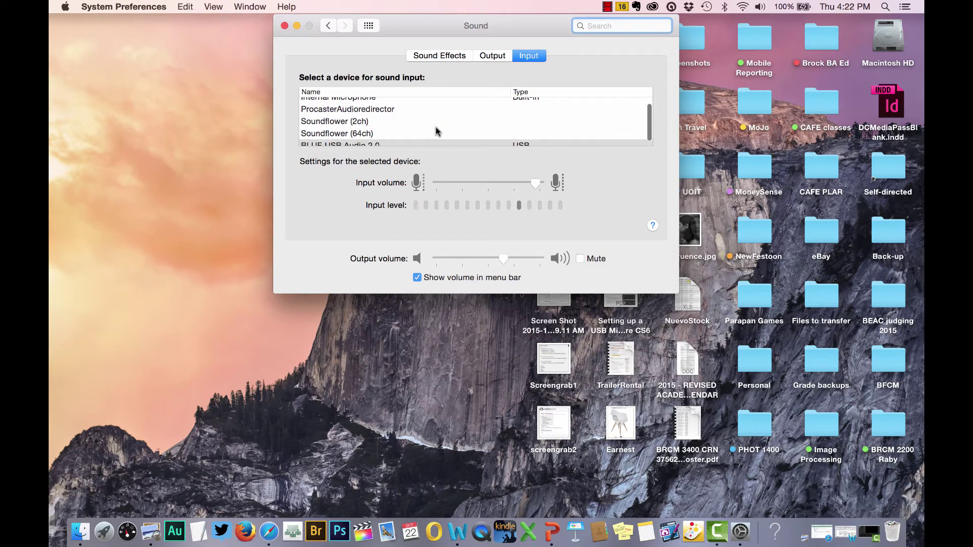
scroll(436, 131, "down", 1)
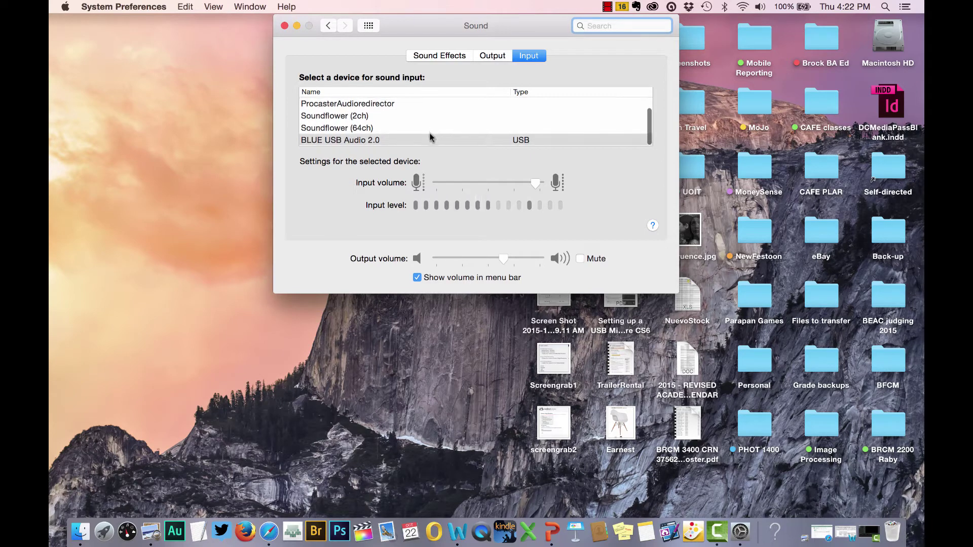
scroll(428, 135, "up", 1)
scroll(427, 136, "down", 1)
left_click(420, 140)
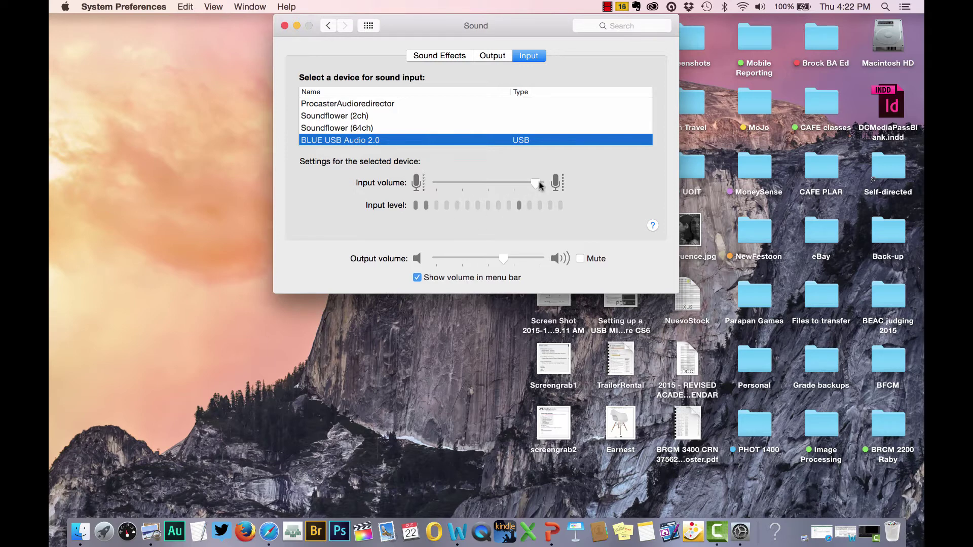
left_click_drag(536, 184, 531, 185)
On the Output tab, select BLUE USB Audio 2.0 and raise the output volume slightly
left_click(492, 57)
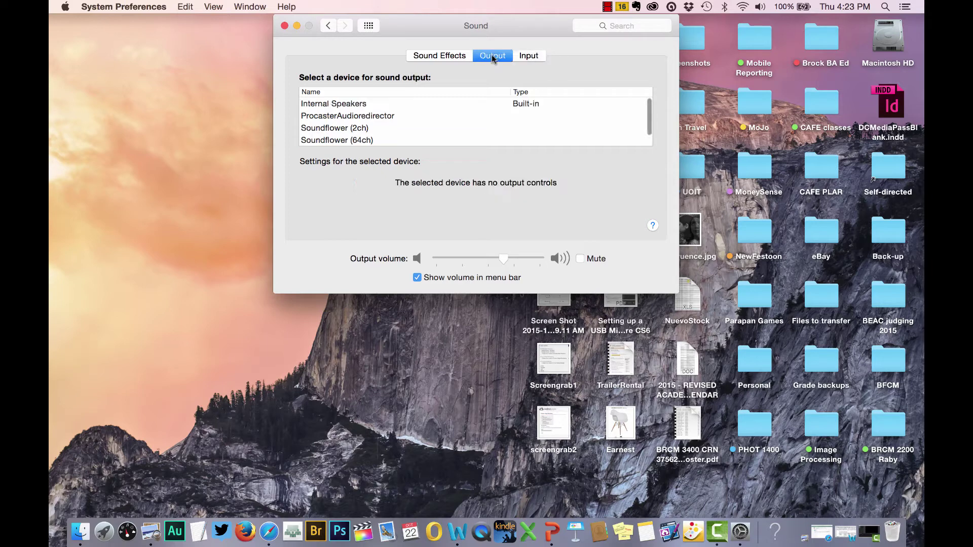
scroll(463, 125, "down", 2)
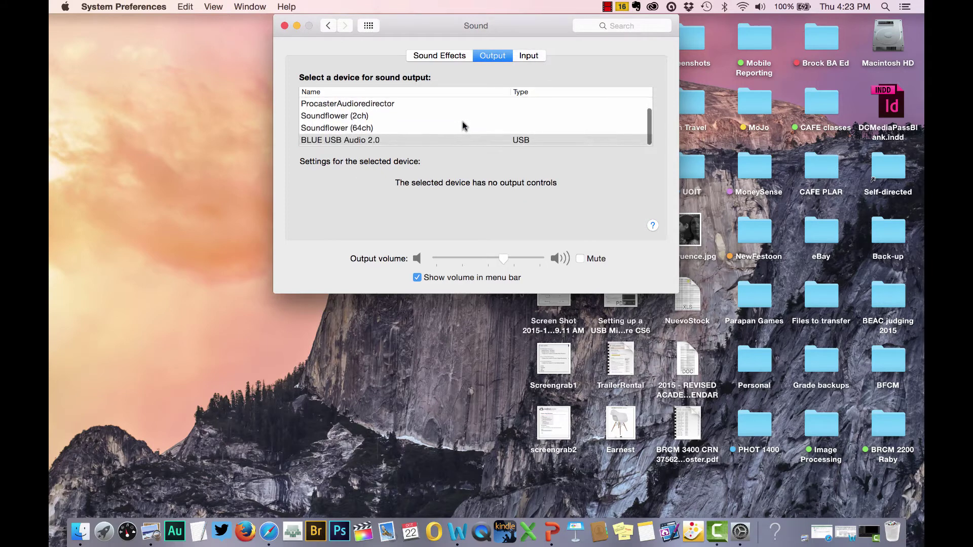
left_click(447, 142)
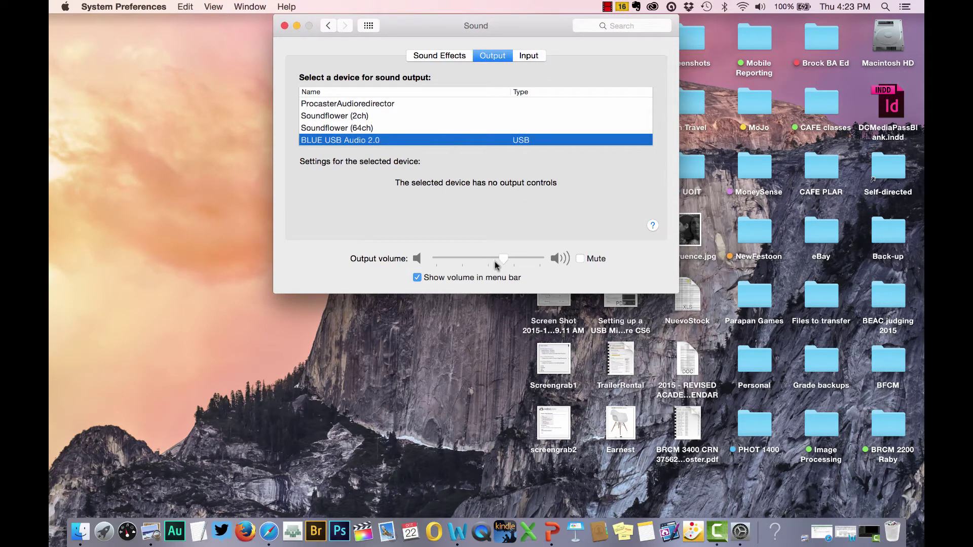
left_click_drag(494, 262, 503, 260)
Close System Preferences and open a new Finder window
left_click(284, 25)
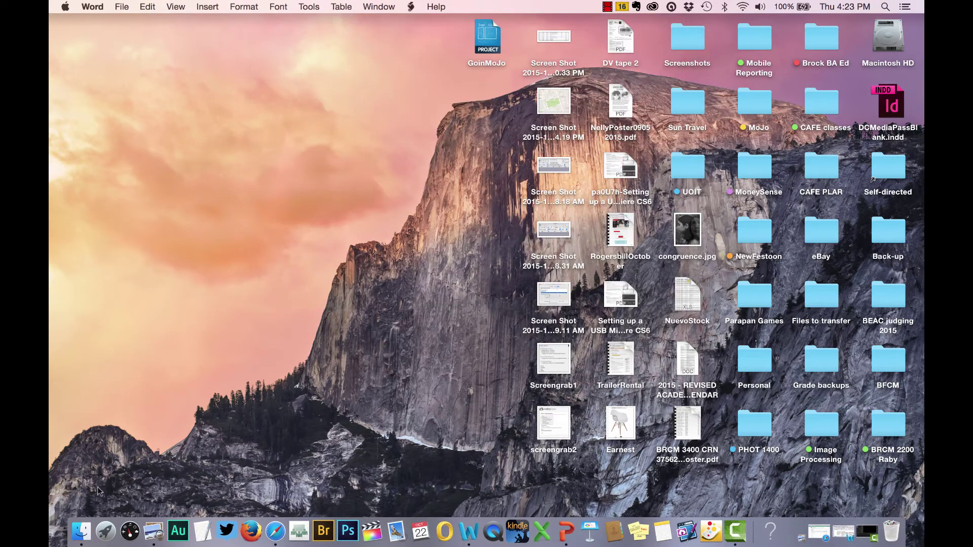
left_click(82, 522)
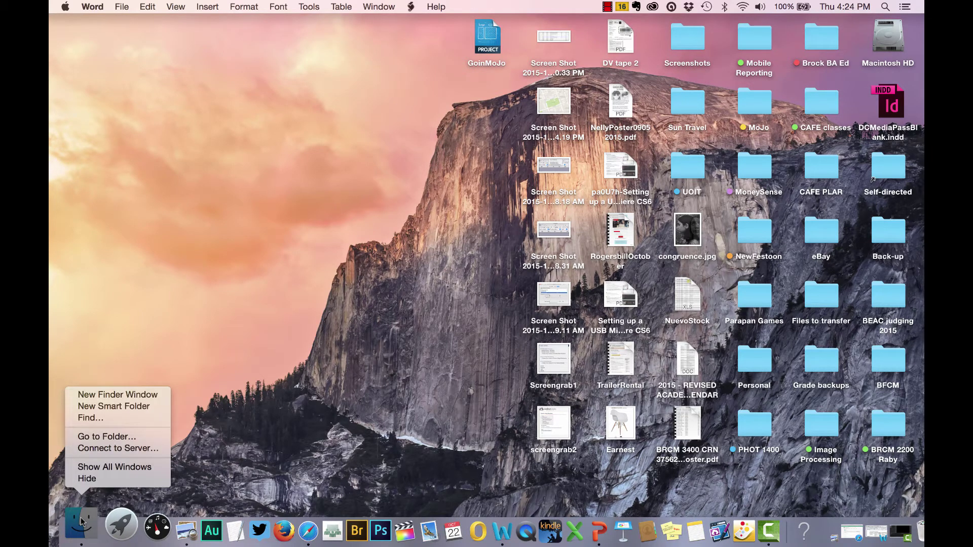
left_click(82, 522)
left_click(81, 522)
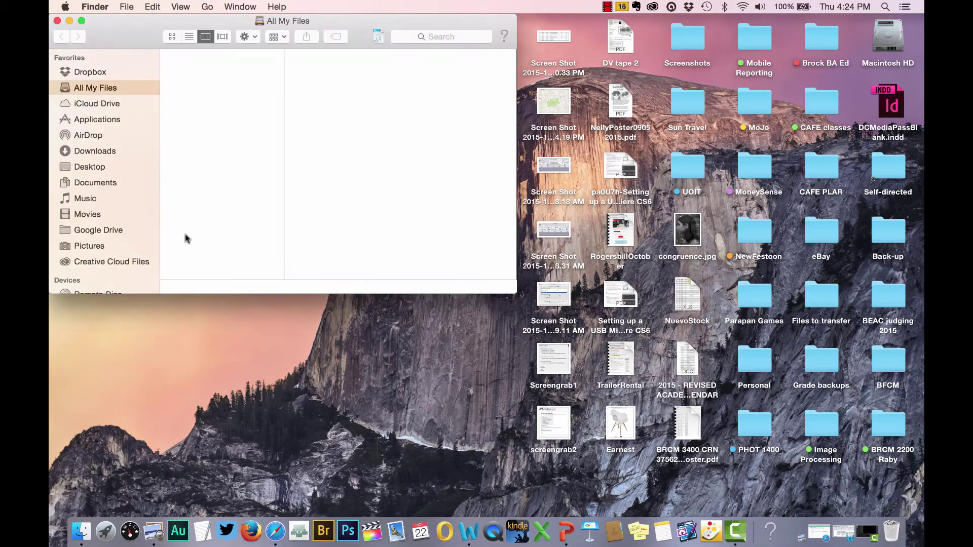
Go to Applications > Utilities and select Audio MIDI Setup
left_click(116, 120)
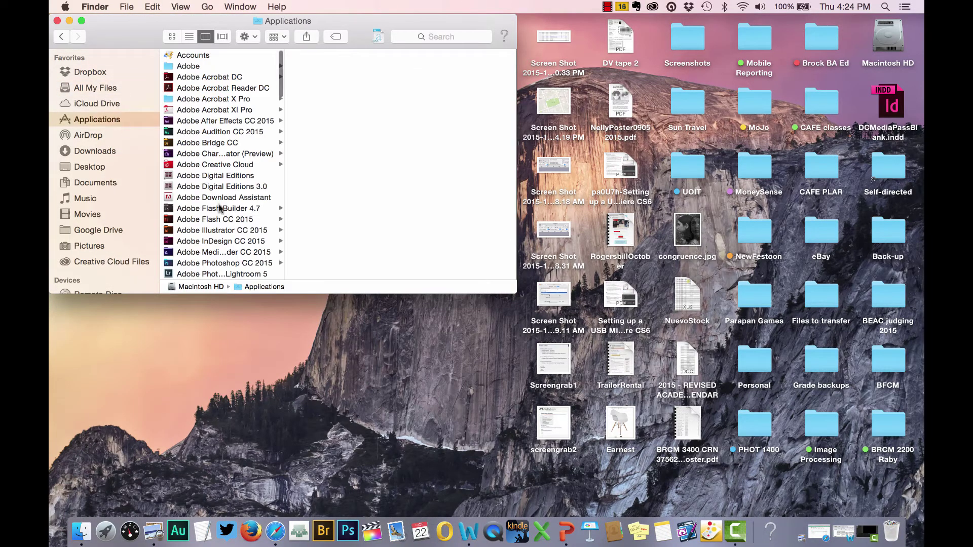
scroll(226, 212, "down", 10)
scroll(225, 211, "down", 15)
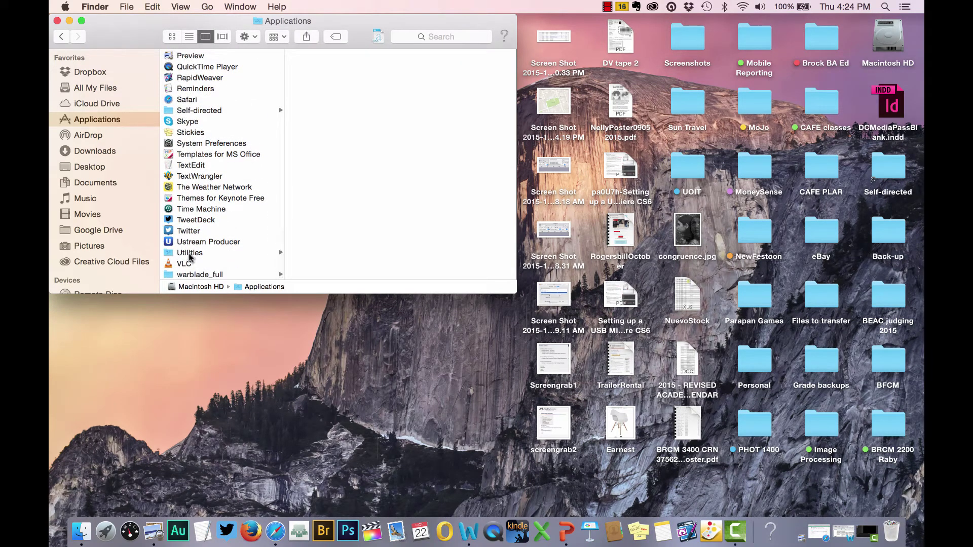
left_click(191, 255)
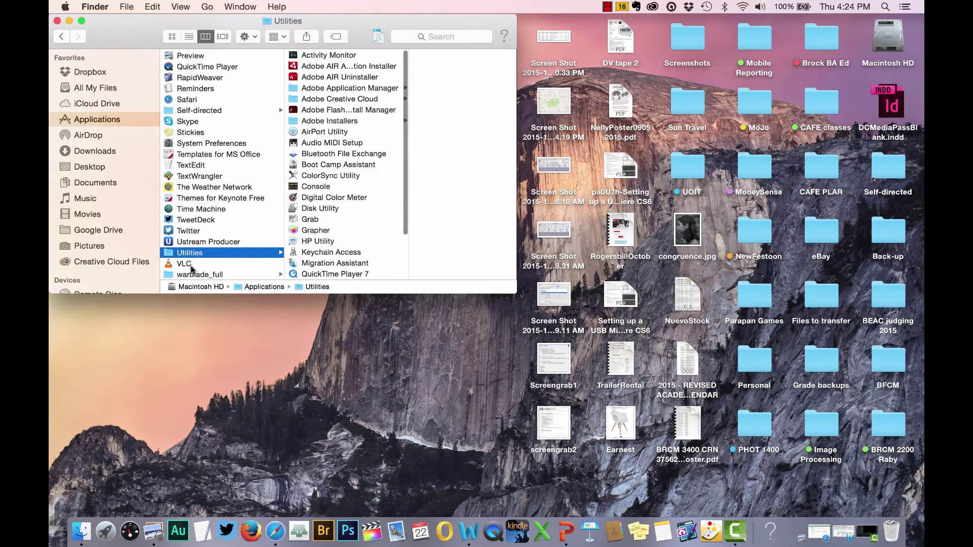
left_click(329, 144)
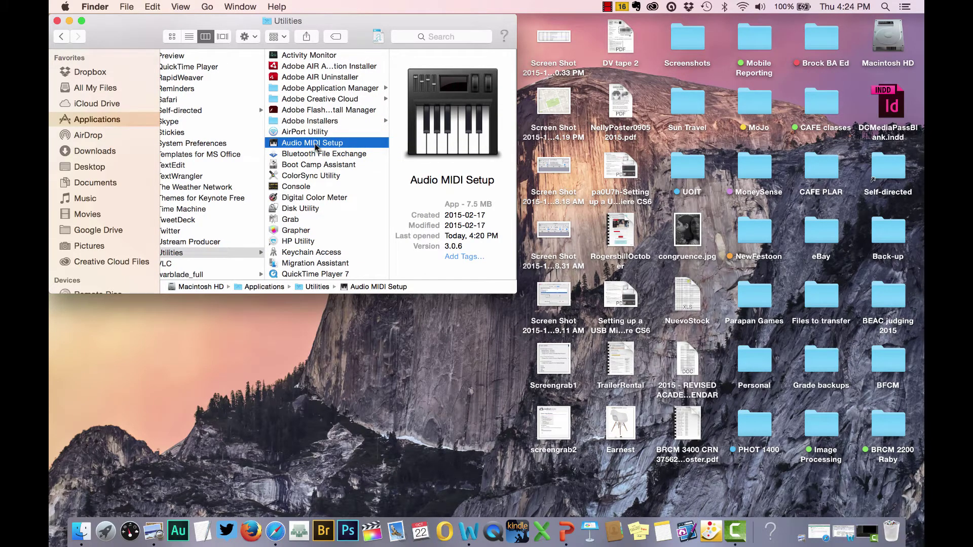
Launch Audio MIDI Setup and set BLUE USB Audio 2.0's input format to 48000.0 Hz
double_click(316, 147)
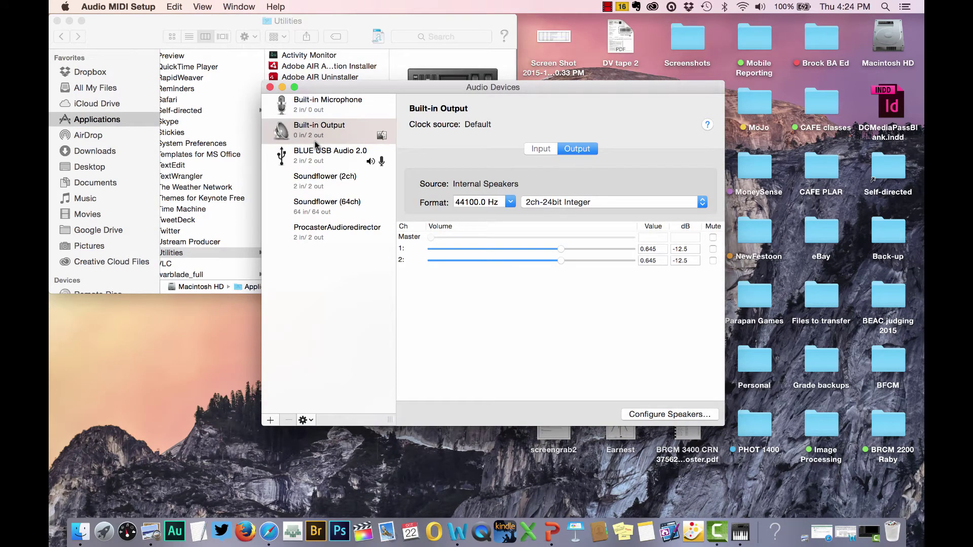
left_click(330, 160)
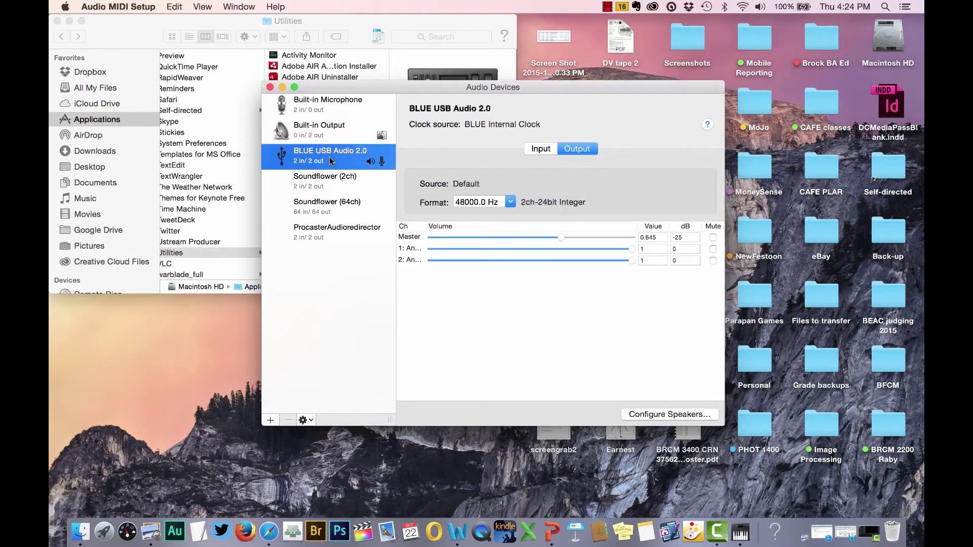
left_click(542, 149)
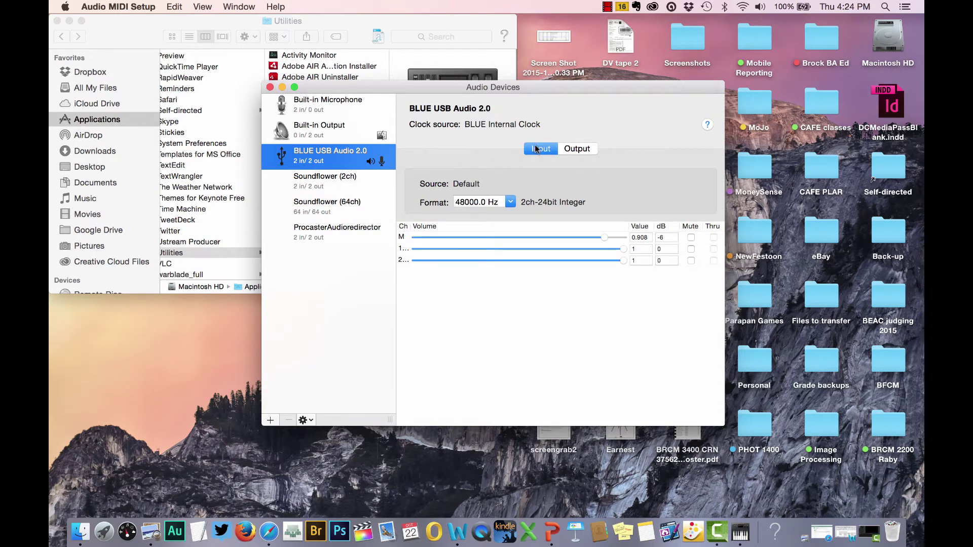
left_click(510, 202)
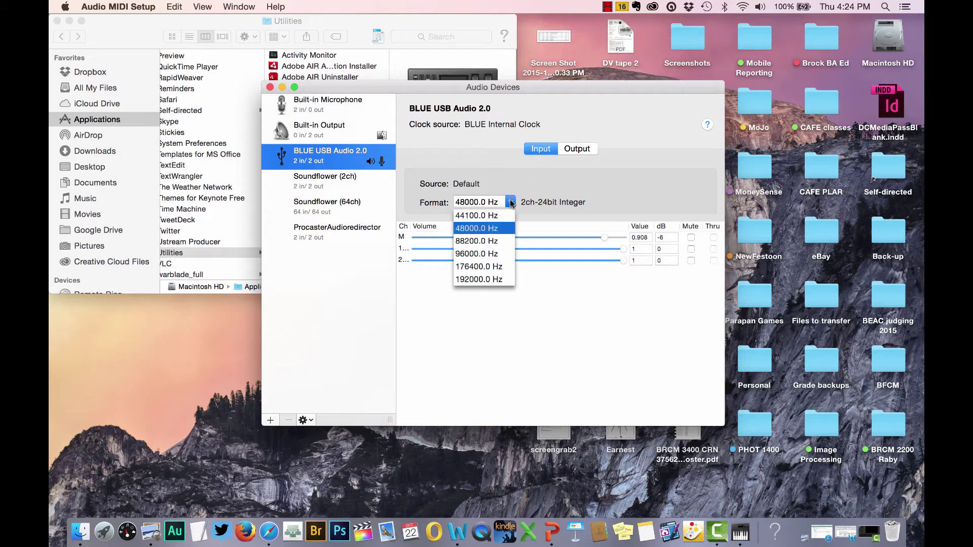
left_click(482, 232)
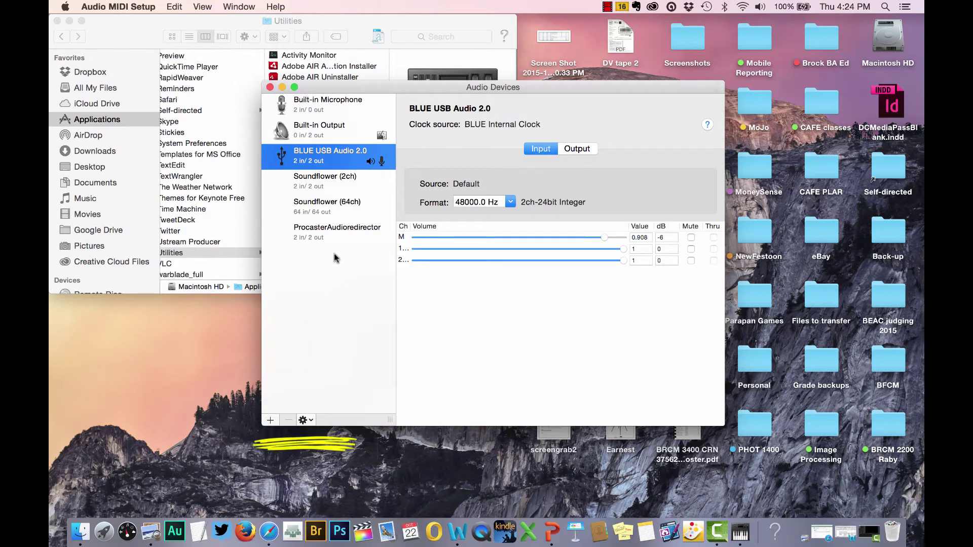
left_click(309, 421)
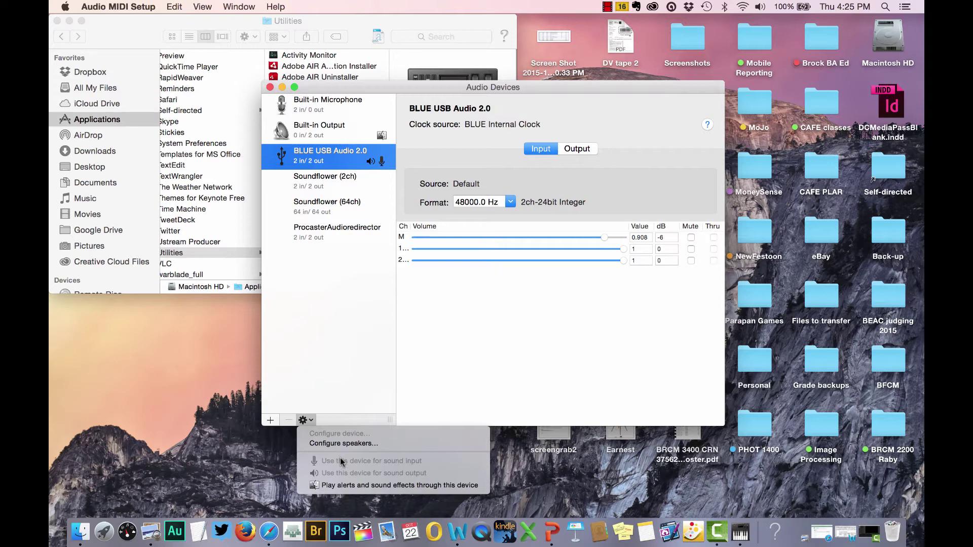
left_click(356, 164)
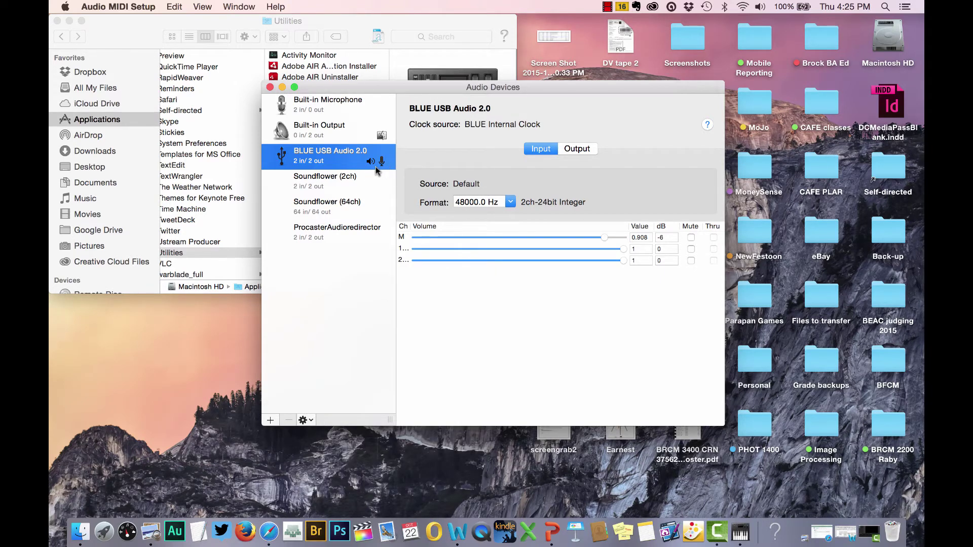
left_click(305, 420)
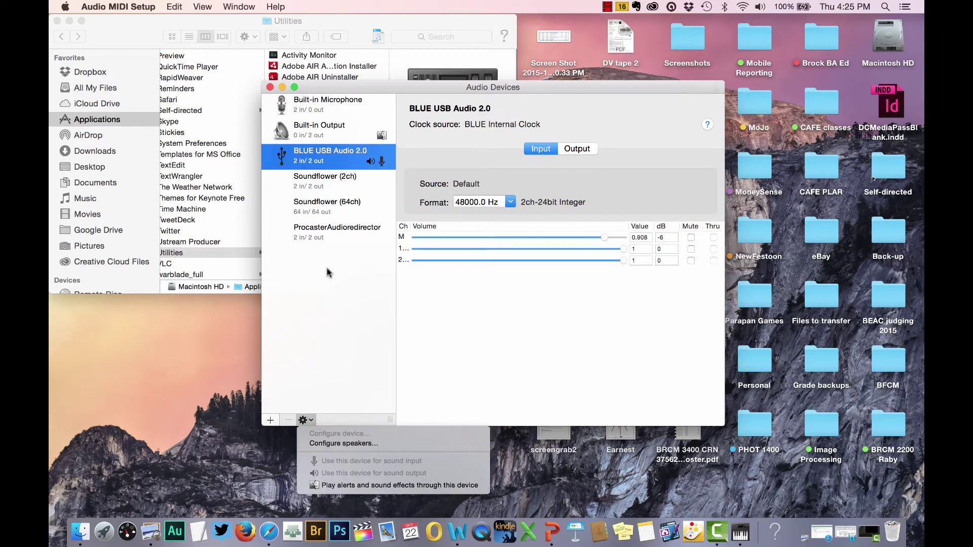
Close the Audio Devices window and launch Adobe Audition CC 2015 from the Dock
left_click(270, 88)
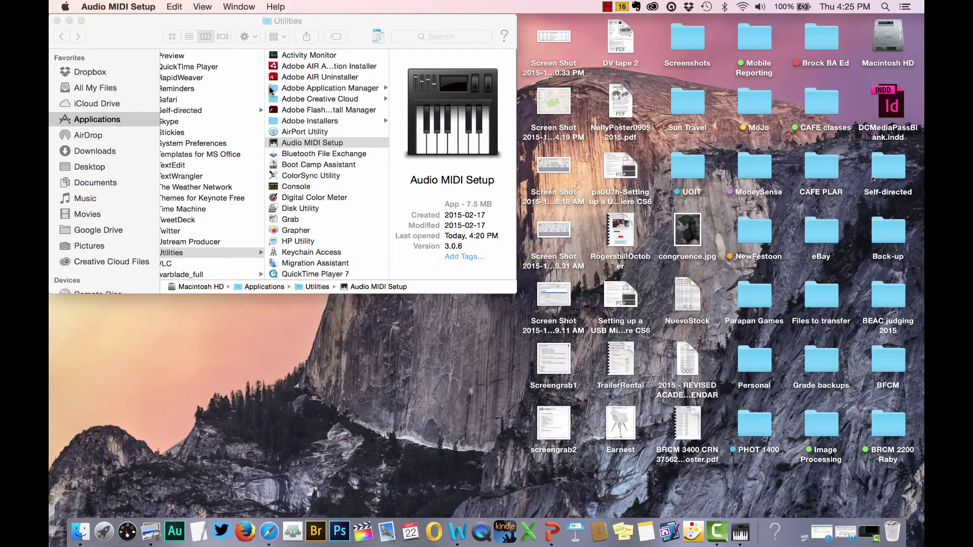
left_click(270, 88)
left_click(175, 530)
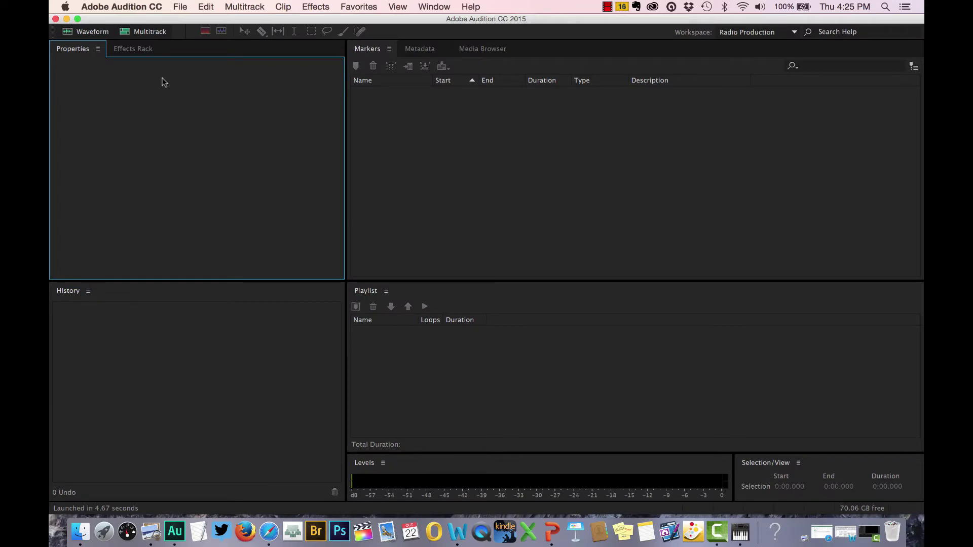
Open Preferences > Audio Hardware from the Adobe Audition CC menu
left_click(109, 7)
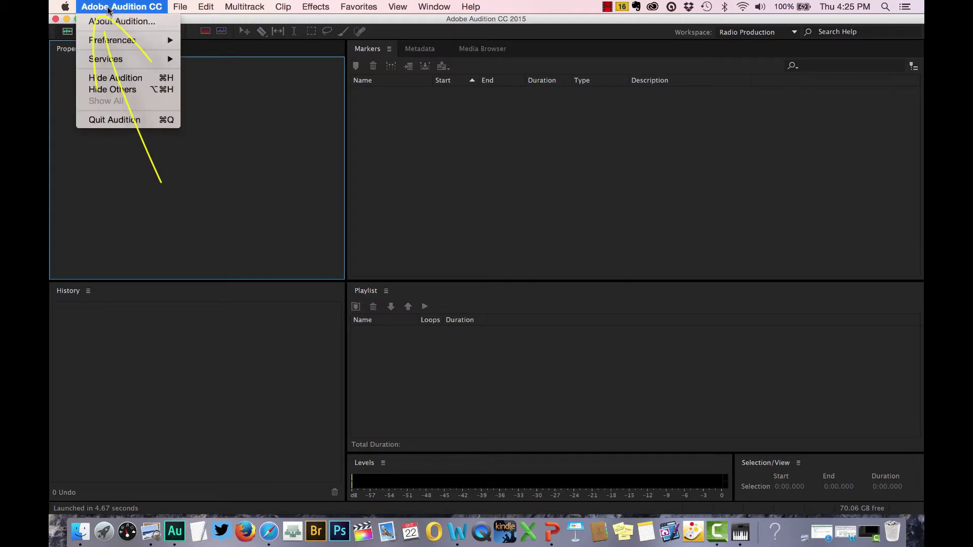
mouse_move(113, 40)
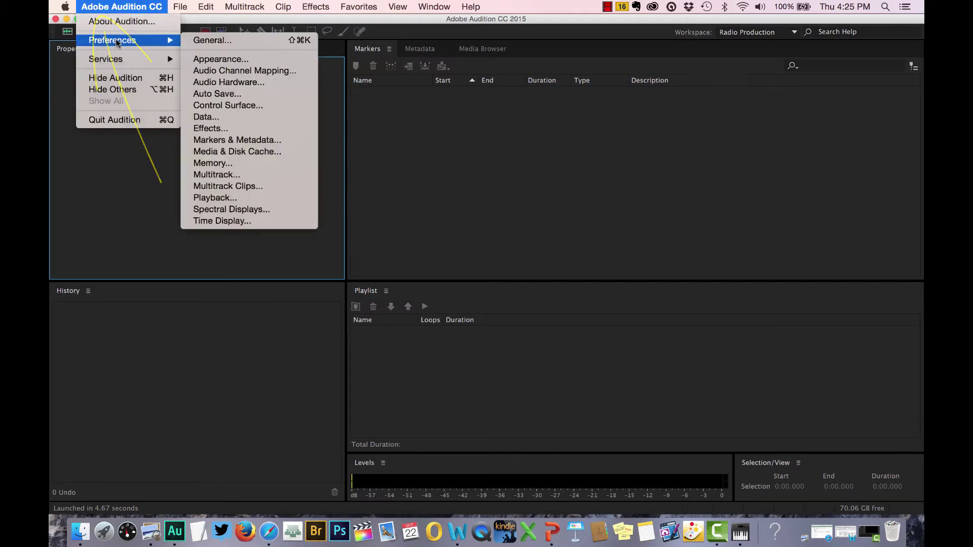
left_click(211, 83)
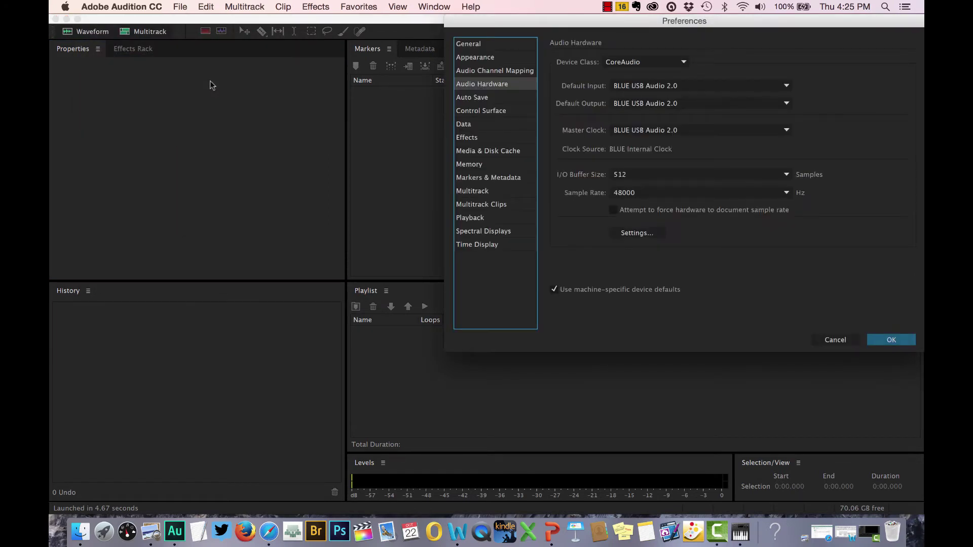
Center the Preferences dialog and set BLUE USB Audio 2.0 as both default input and output
left_click_drag(475, 26, 355, 39)
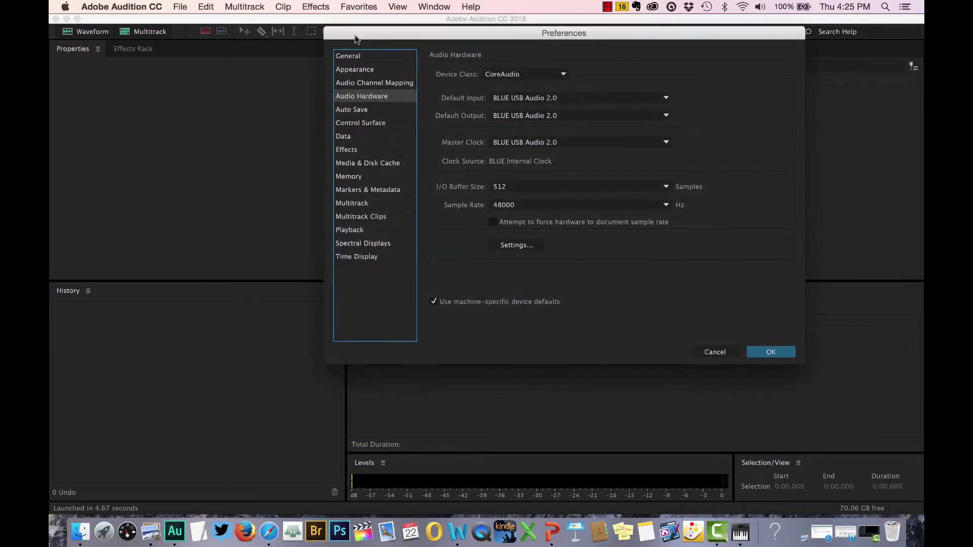
left_click(570, 99)
left_click(564, 104)
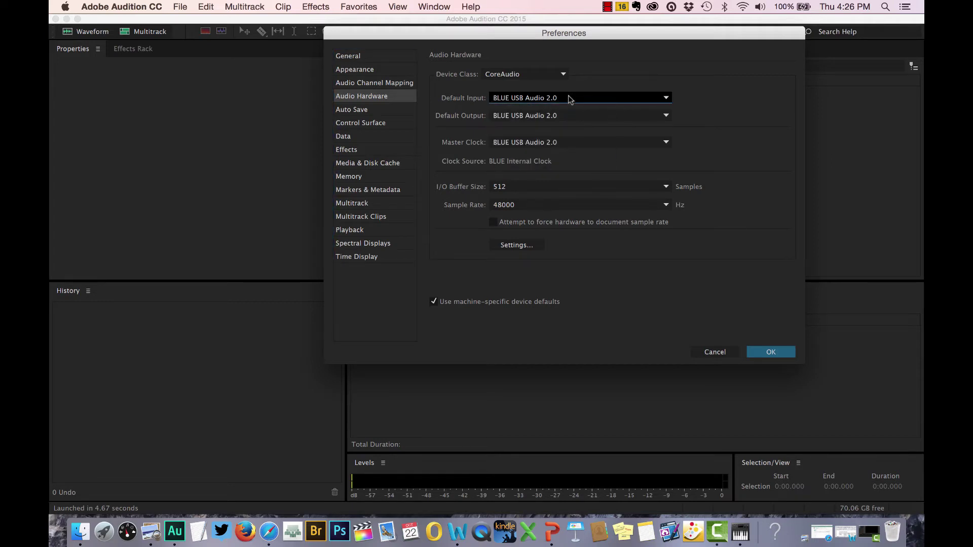
left_click(563, 115)
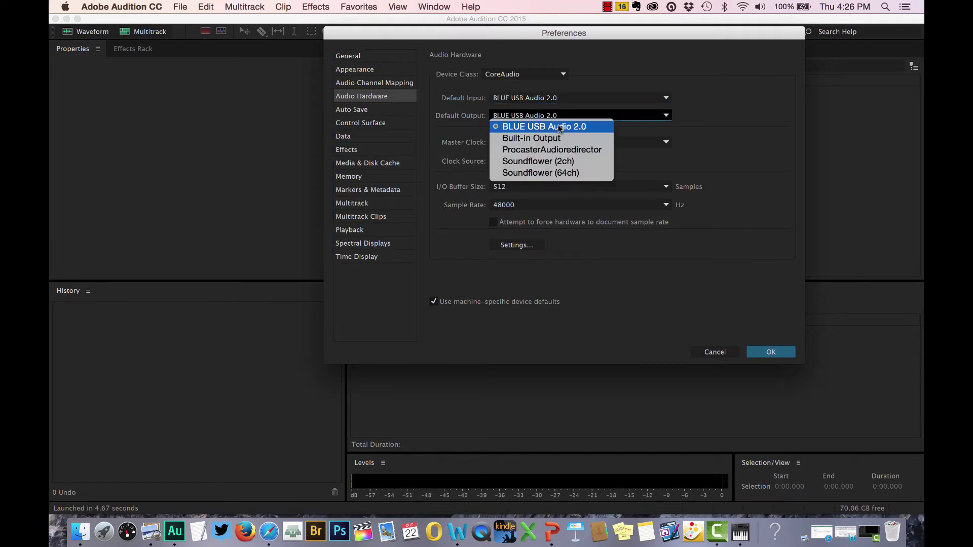
left_click(560, 127)
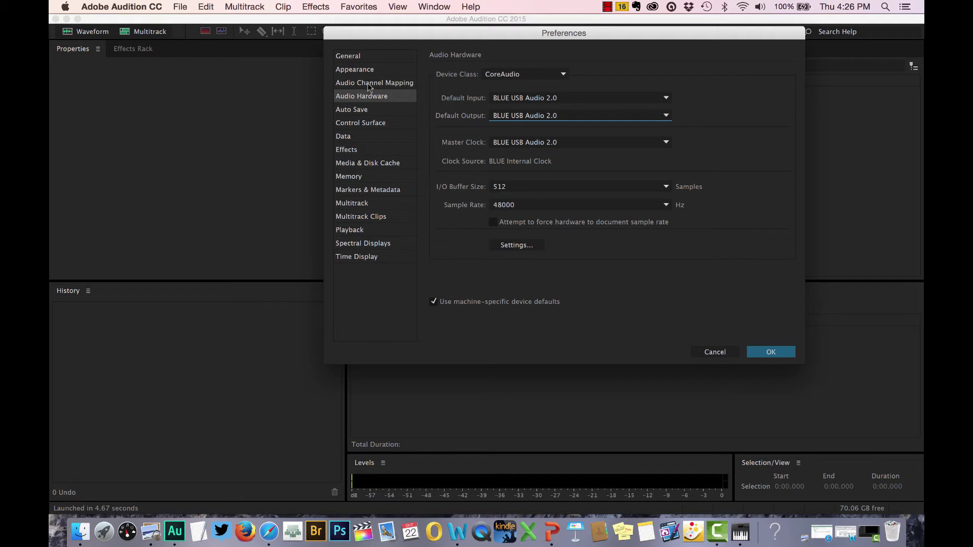
In Audio Channel Mapping, map input channels 1 and 2 to BLUE USB Analogue 1 and 2
left_click(368, 84)
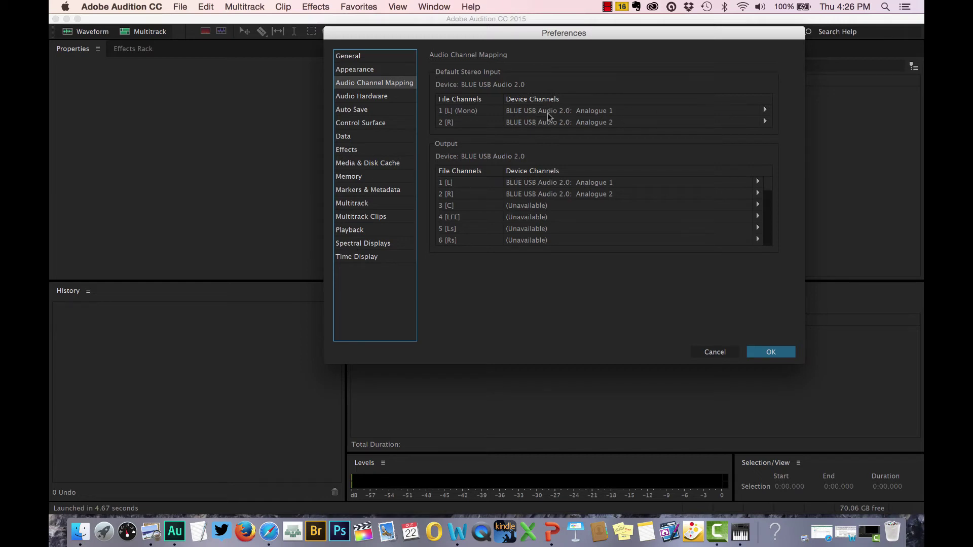
left_click(765, 111)
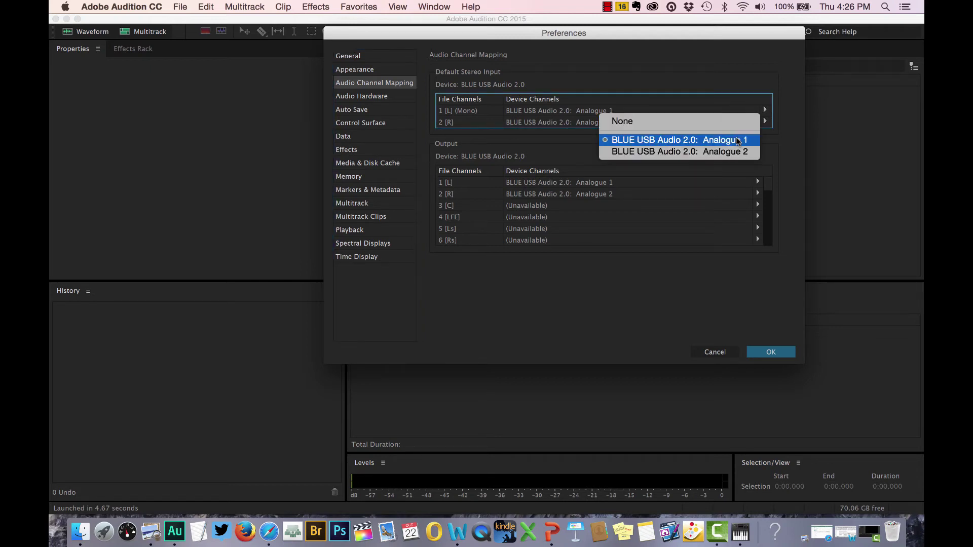
left_click(737, 141)
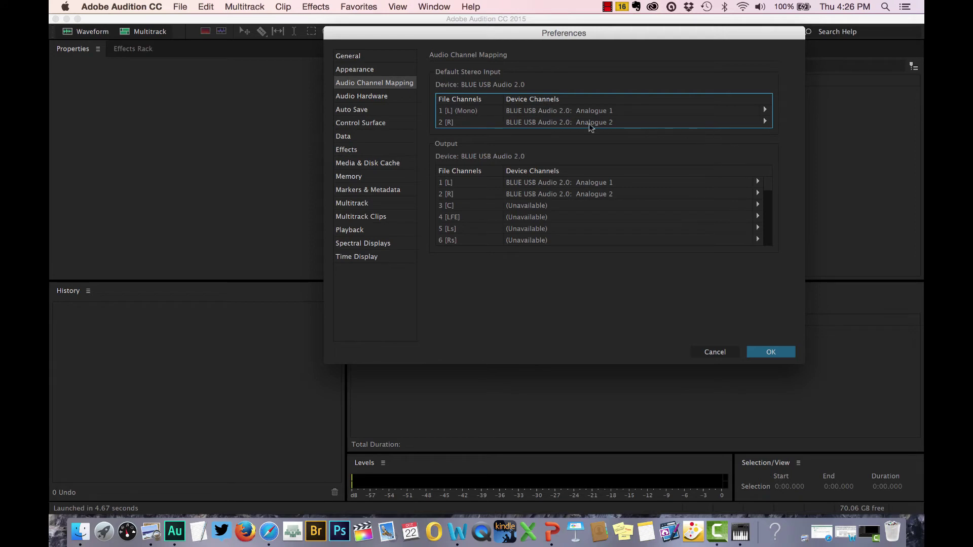
left_click(765, 121)
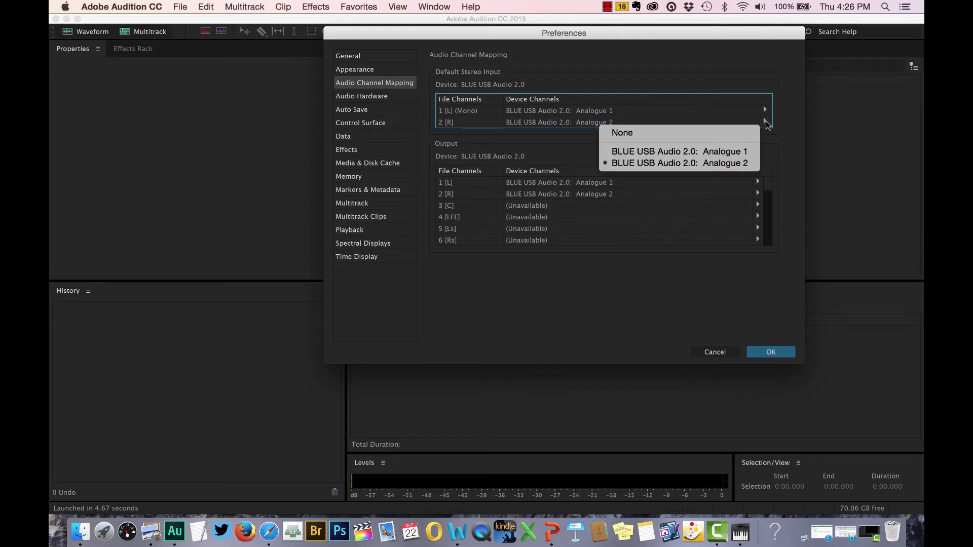
left_click(723, 165)
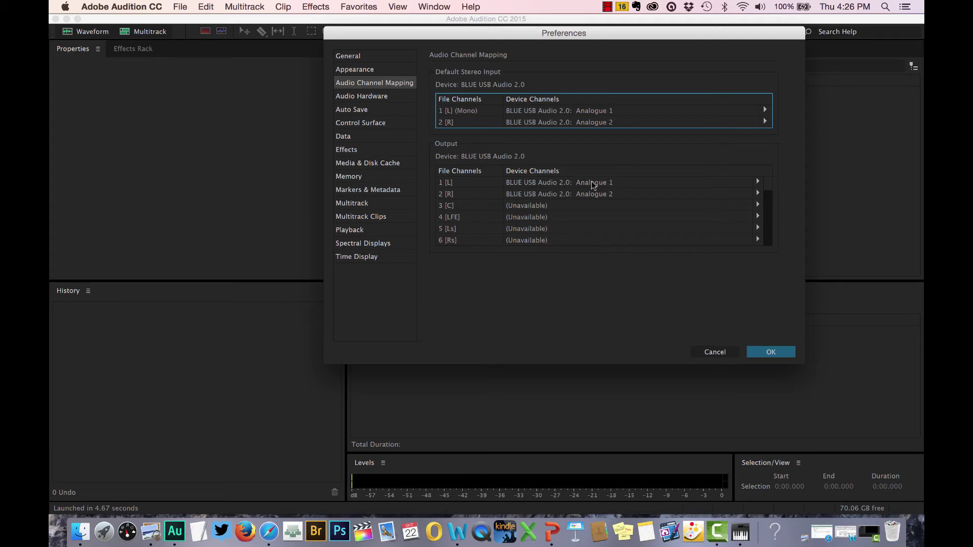
Map output channel 2 to Analogue 2 and confirm the preferences with OK
left_click(708, 184)
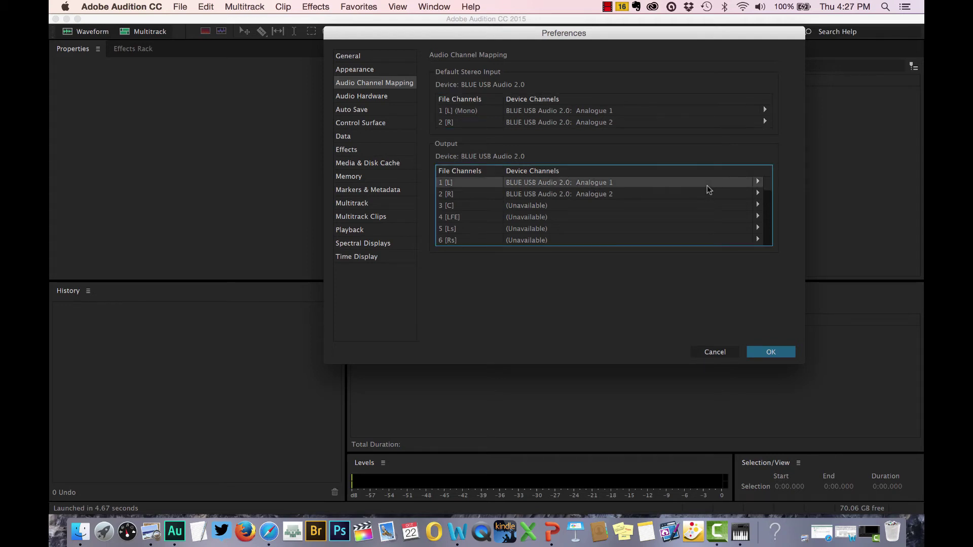
left_click(696, 198)
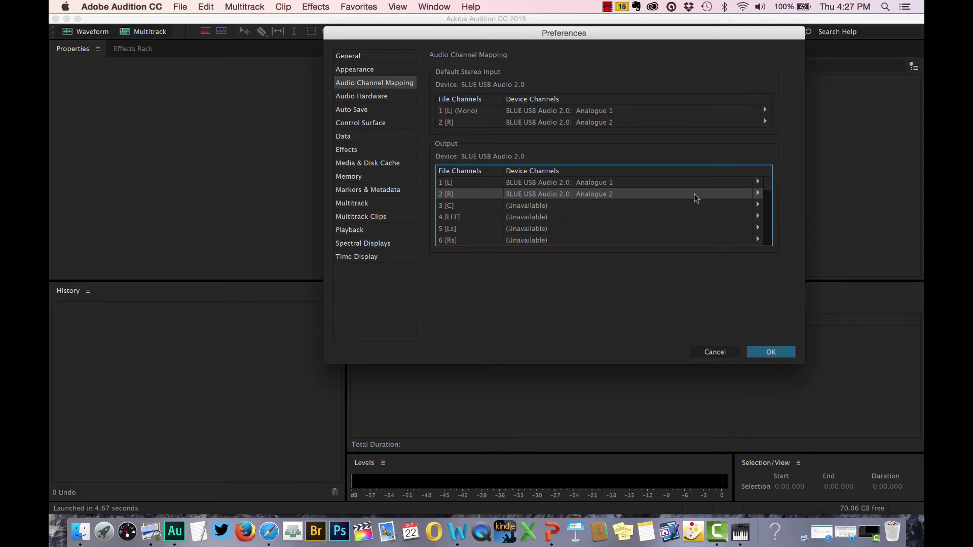
left_click(758, 193)
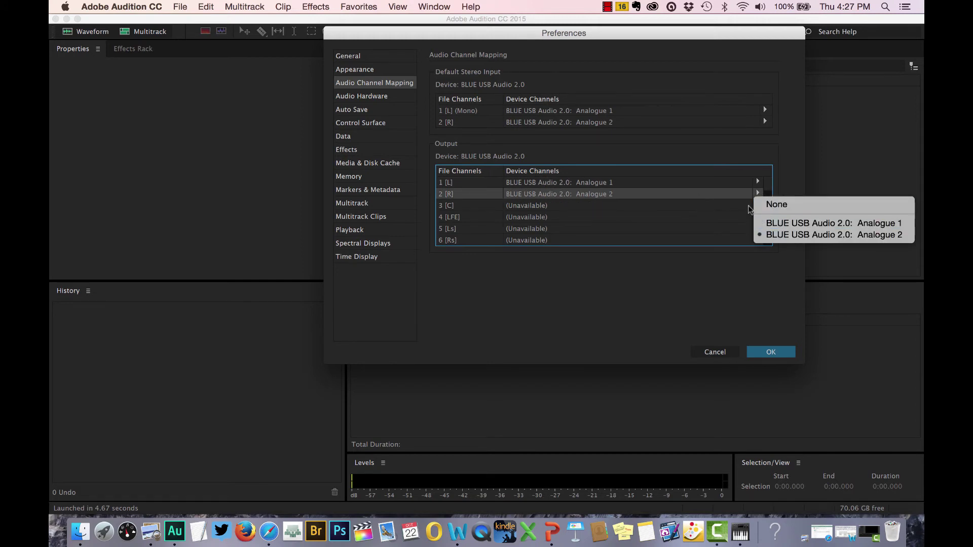
left_click(712, 166)
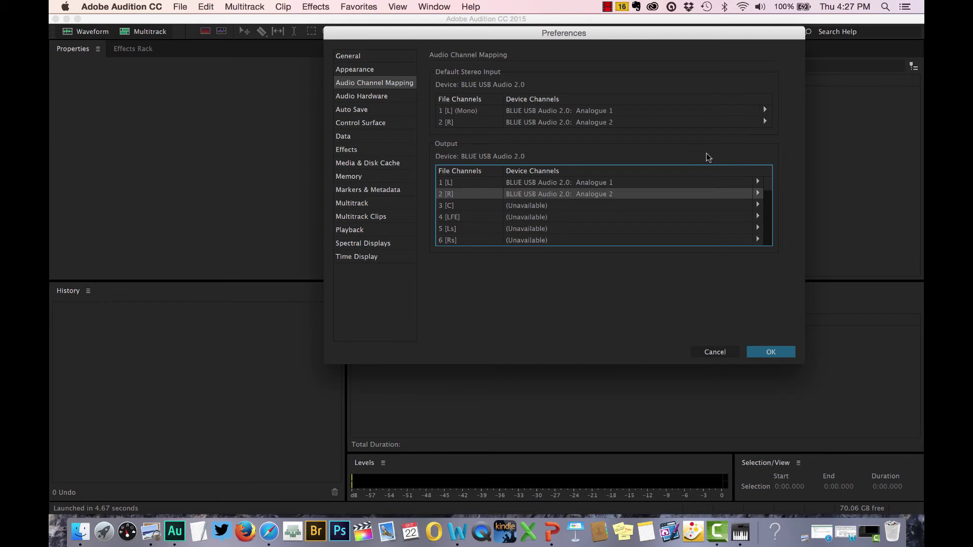
left_click(774, 353)
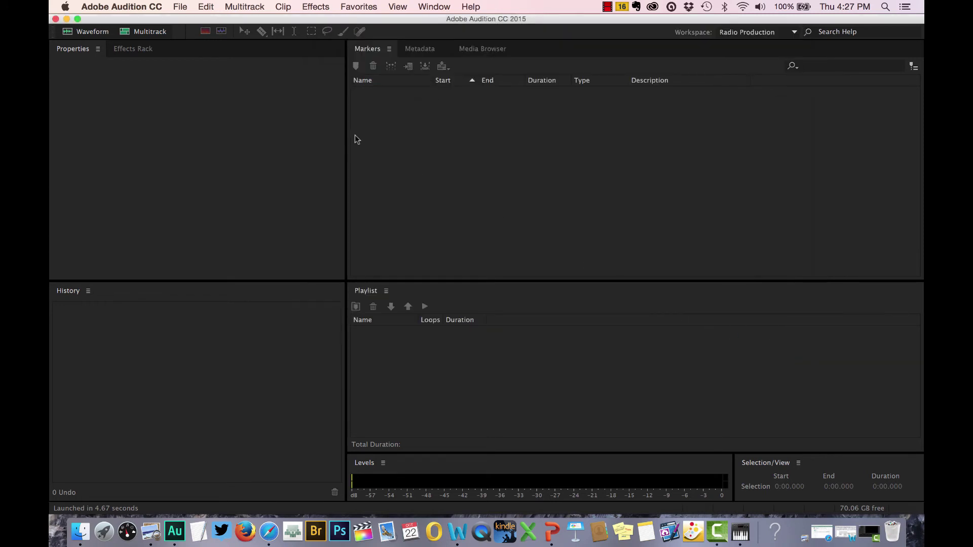
Create a new audio file named 'test' at 48000 Hz, stereo, 32-bit
left_click(183, 7)
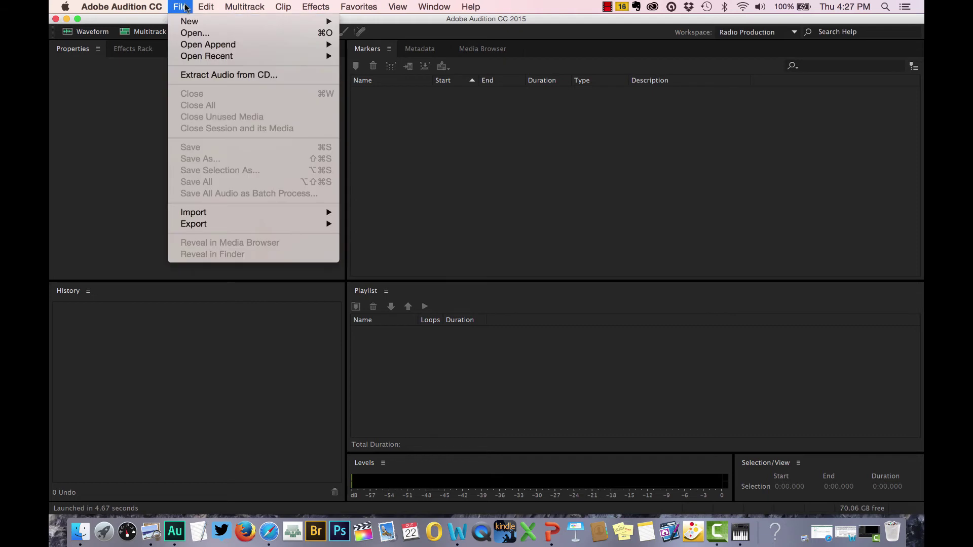
mouse_move(183, 22)
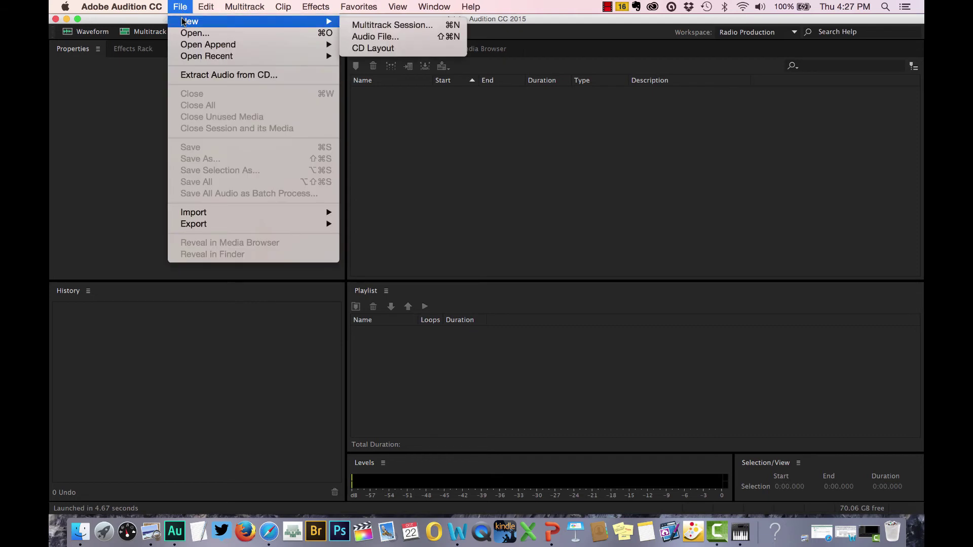
left_click(370, 36)
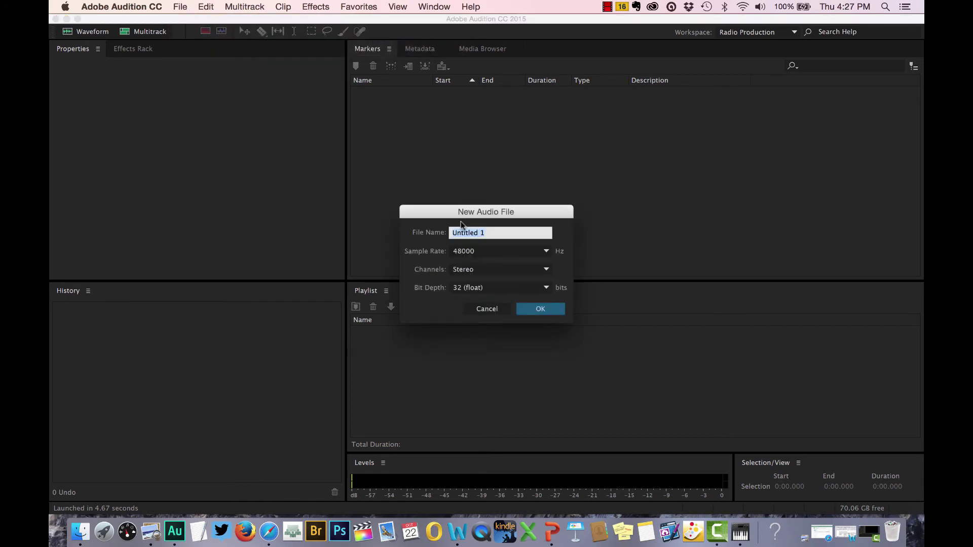
type("test")
left_click(531, 311)
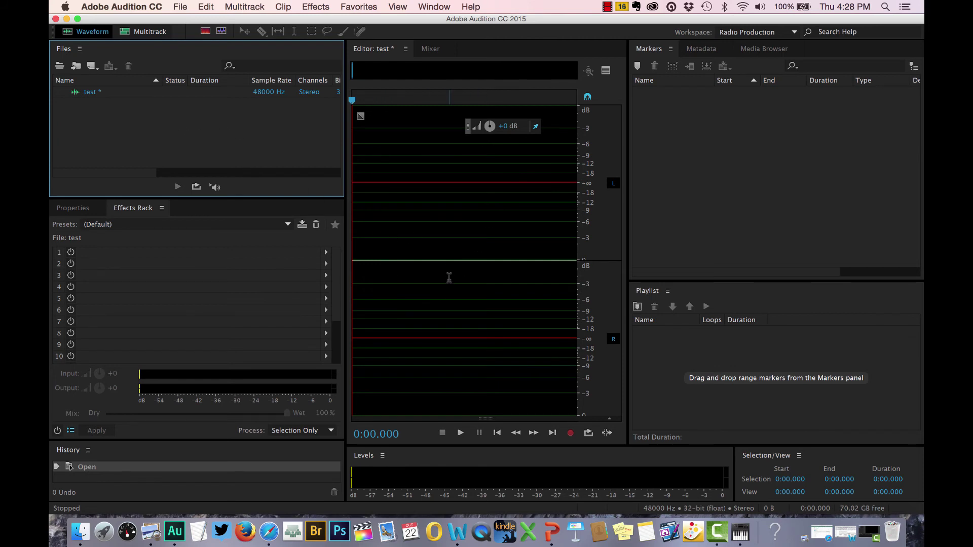
left_click(434, 7)
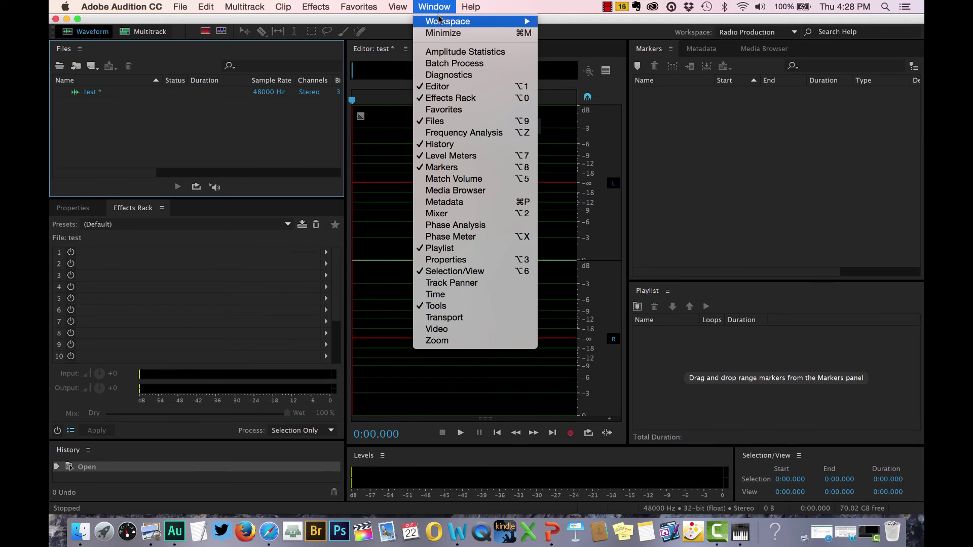
mouse_move(440, 21)
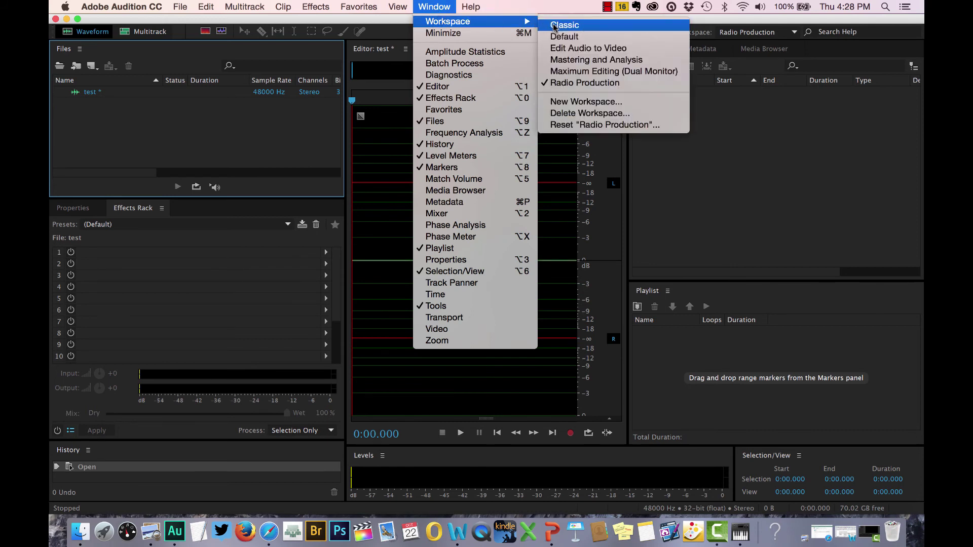
left_click(582, 85)
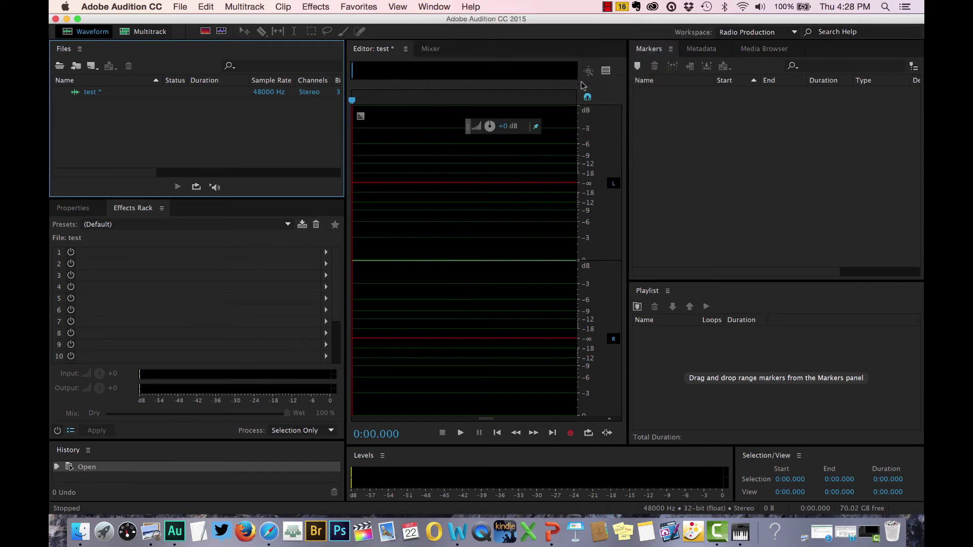
Record about 7.3 seconds of test speech into the file, then stop recording
left_click(571, 435)
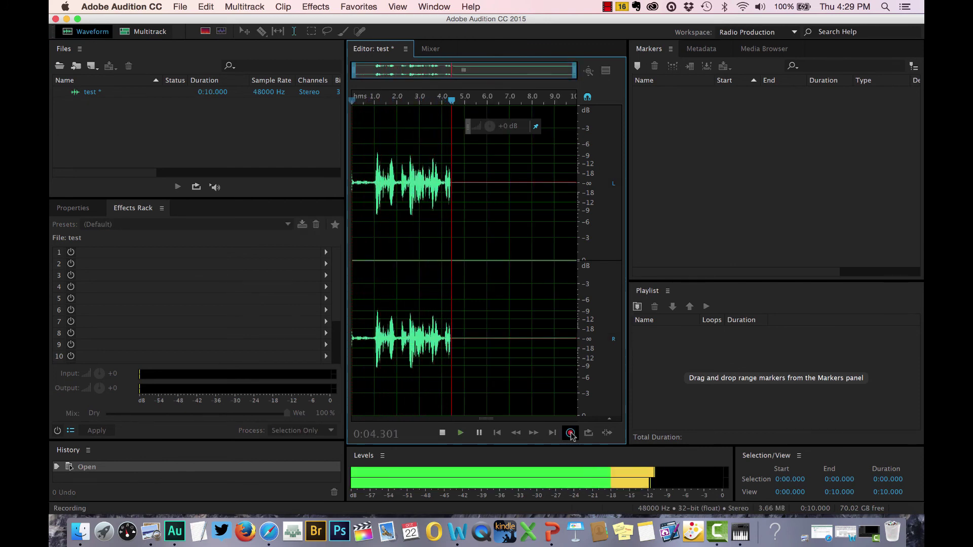
left_click(442, 433)
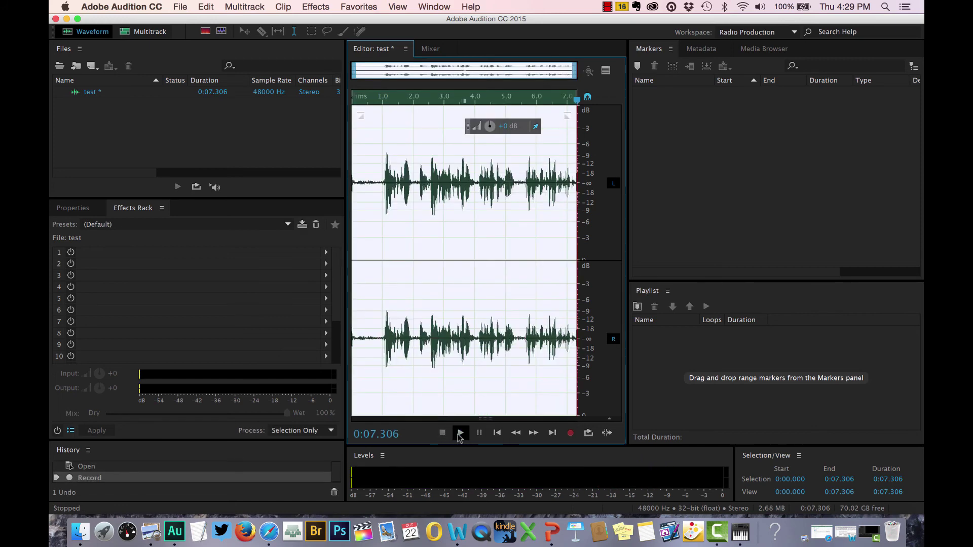